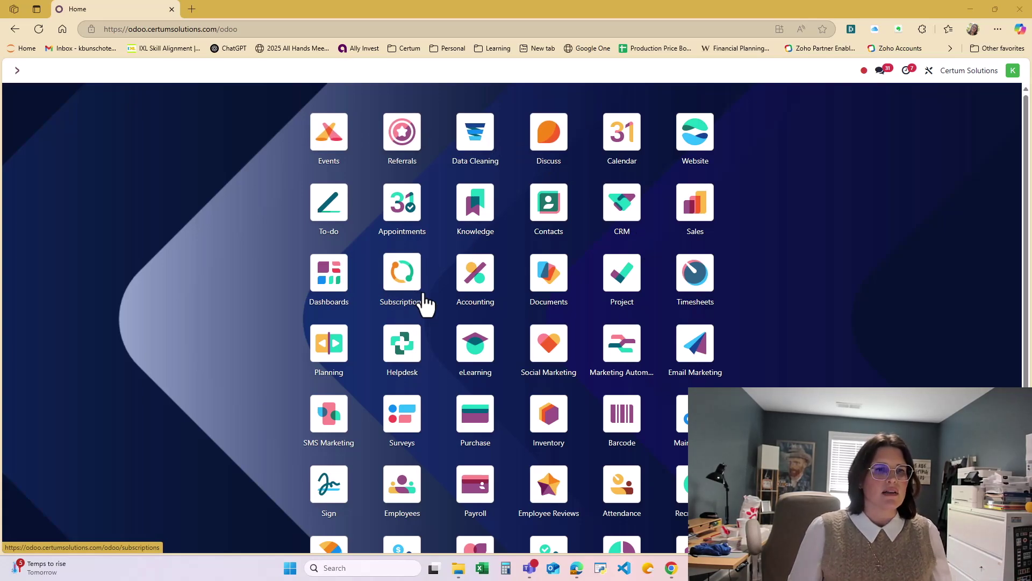
{"action": "scroll", "coordinate": [425, 304], "scroll_direction": "down", "scroll_amount": 1}
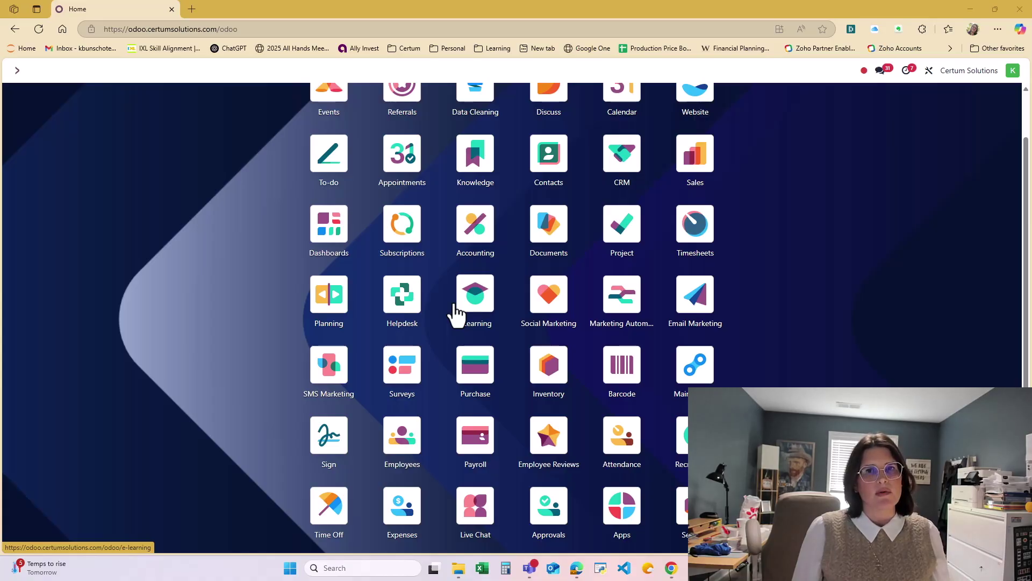
{"action": "scroll", "coordinate": [699, 376], "scroll_direction": "up", "scroll_amount": 1}
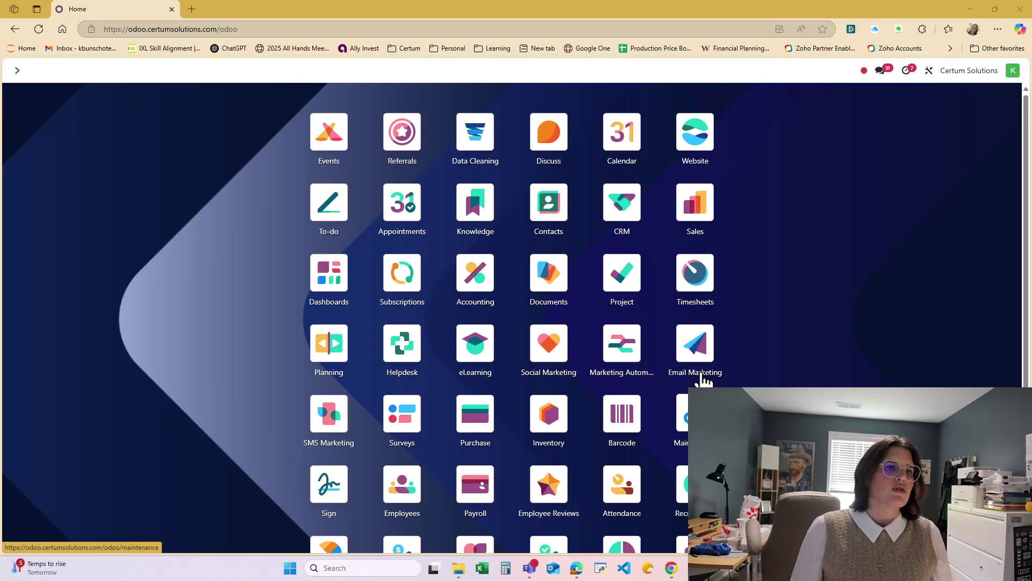
{"action": "scroll", "coordinate": [399, 338], "scroll_direction": "down", "scroll_amount": 1}
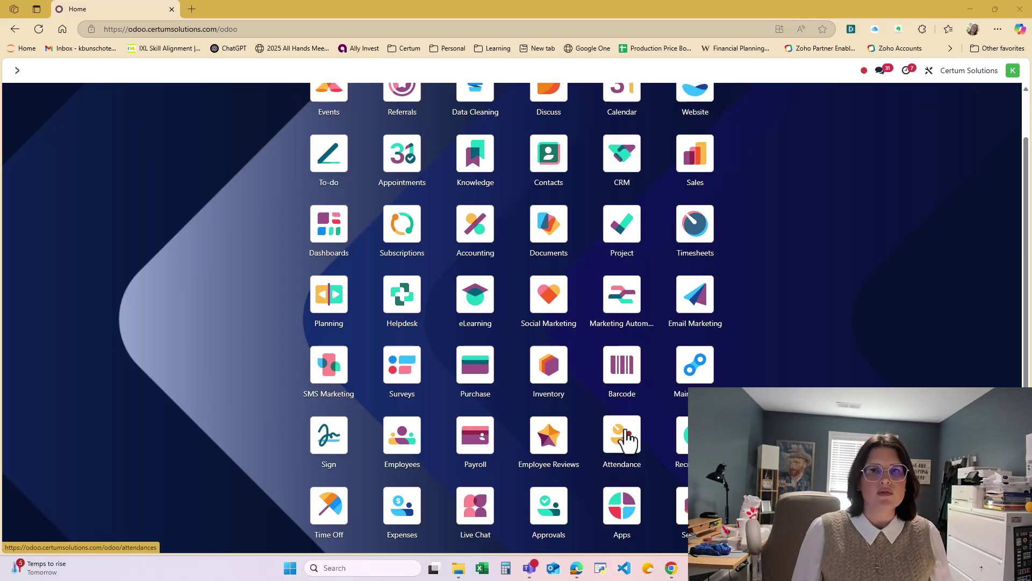
{"action": "scroll", "coordinate": [544, 339], "scroll_direction": "up", "scroll_amount": 2}
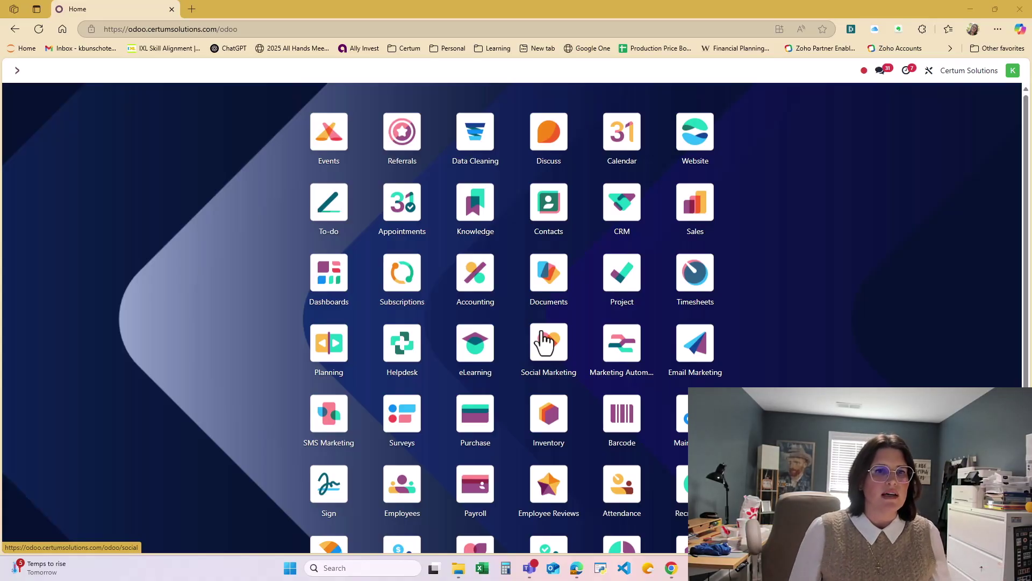
Step: Open the Users list in the Settings app
{"action": "scroll", "coordinate": [544, 339], "scroll_direction": "down", "scroll_amount": 1}
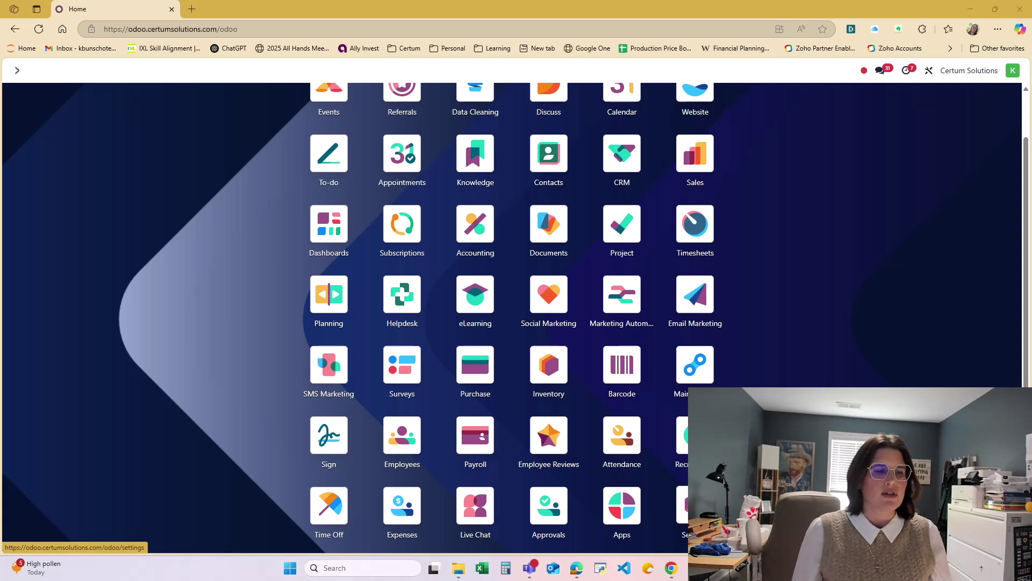
{"action": "left_click", "coordinate": [696, 508]}
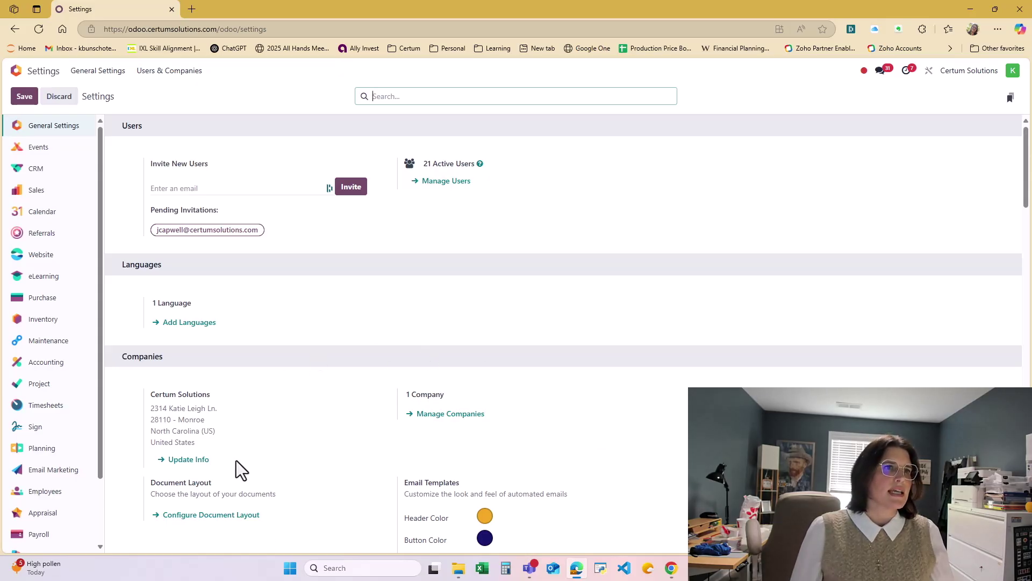
{"action": "left_click", "coordinate": [190, 75]}
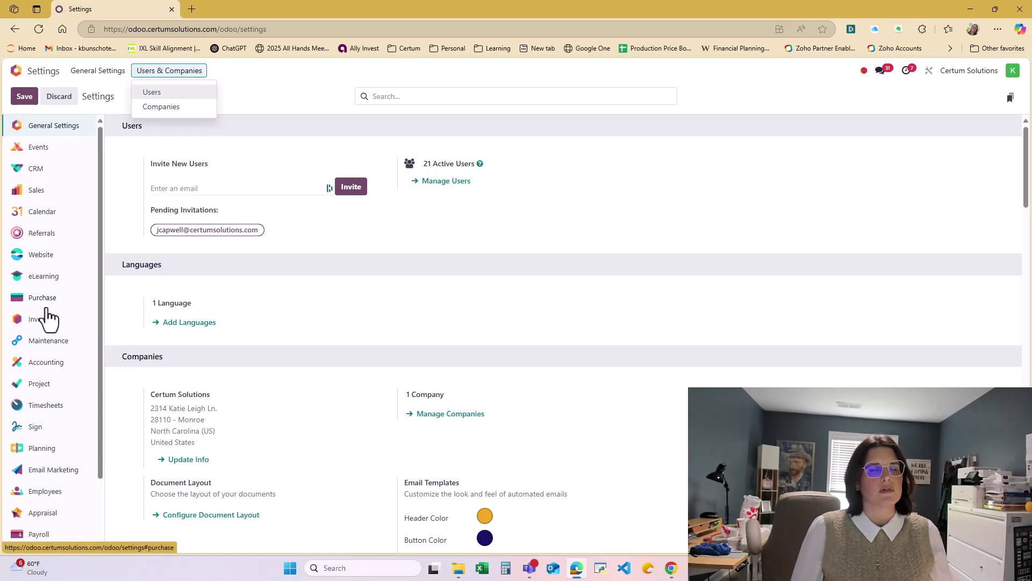
{"action": "left_click", "coordinate": [151, 95]}
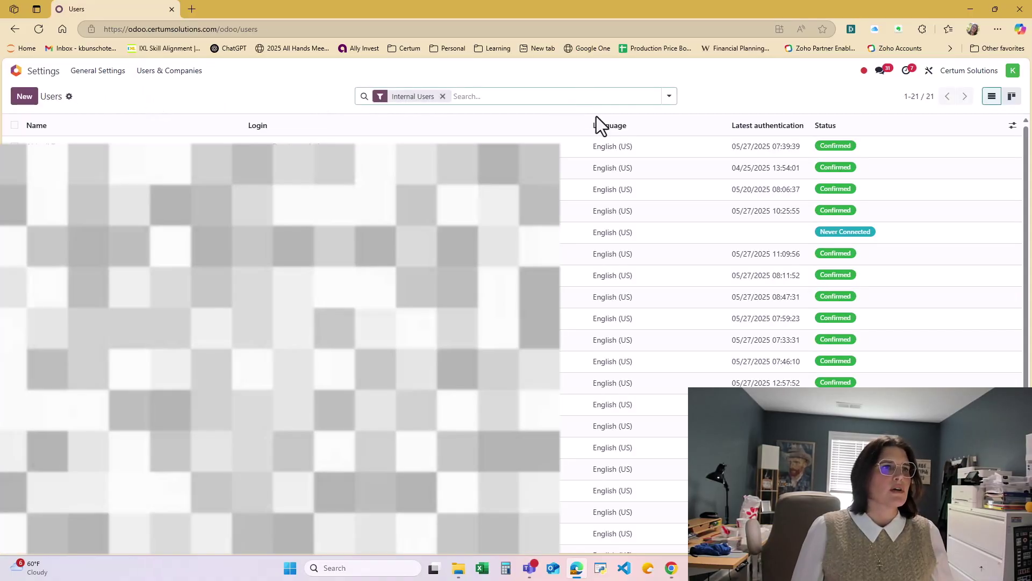
Step: Look over the internal users list and start a new user record
{"action": "scroll", "coordinate": [593, 261], "scroll_direction": "down", "scroll_amount": 1}
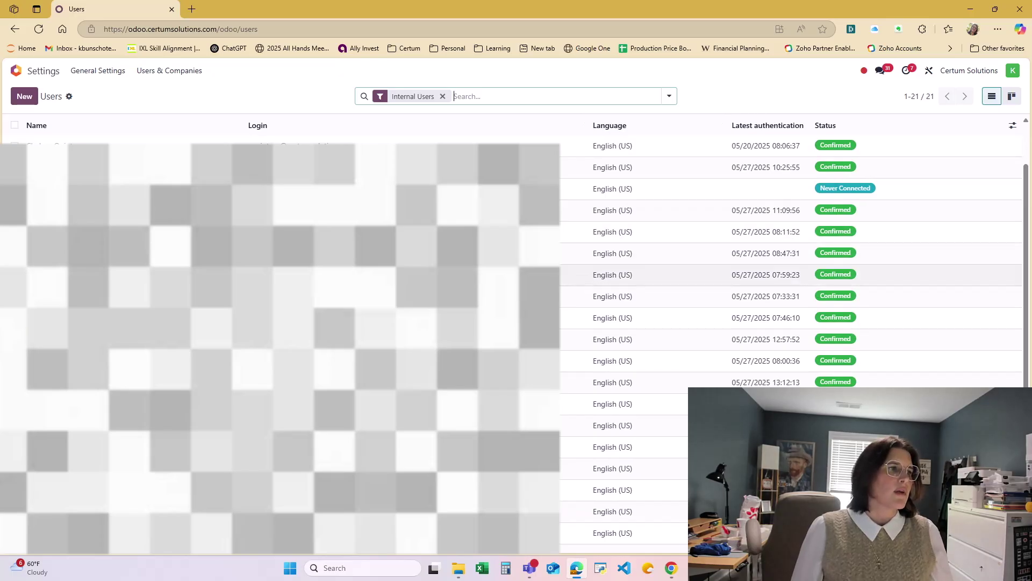
{"action": "scroll", "coordinate": [590, 263], "scroll_direction": "up", "scroll_amount": 1}
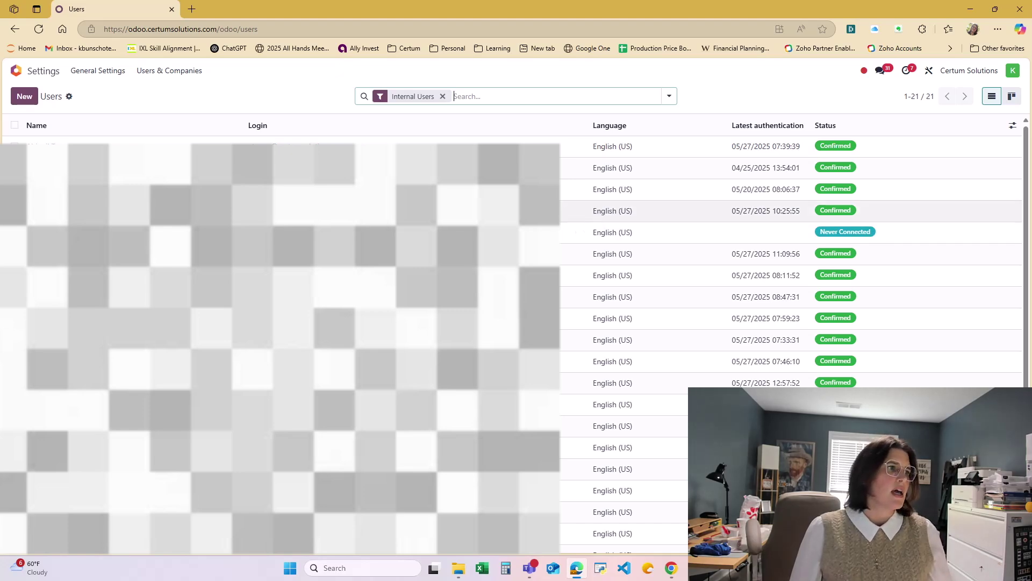
{"action": "left_click", "coordinate": [24, 99]}
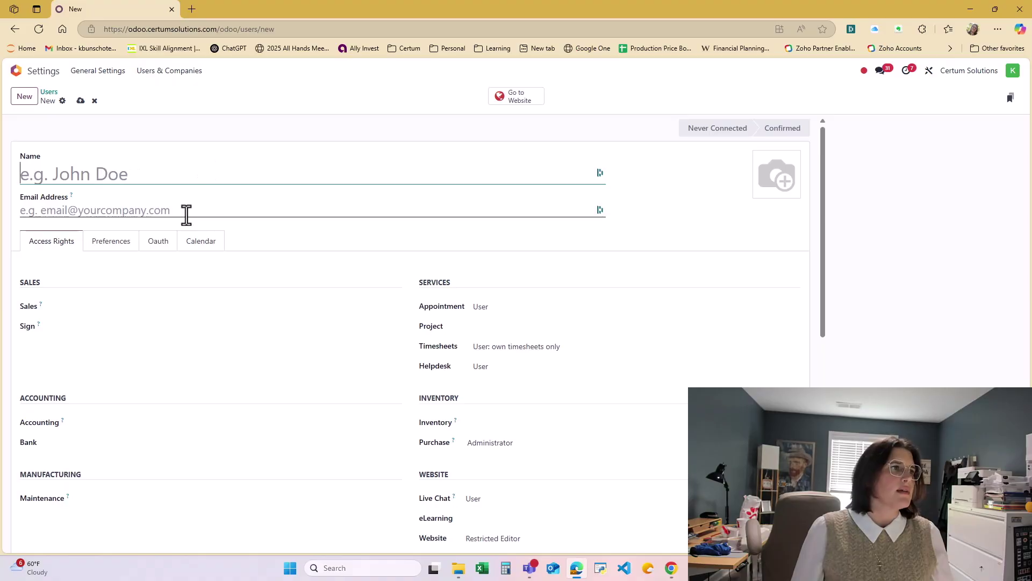
Step: Review the new user's access rights by app, including the role options for Planning, Lunch and Contracts
{"action": "scroll", "coordinate": [240, 318], "scroll_direction": "down", "scroll_amount": 4}
{"action": "scroll", "coordinate": [242, 309], "scroll_direction": "down", "scroll_amount": 4}
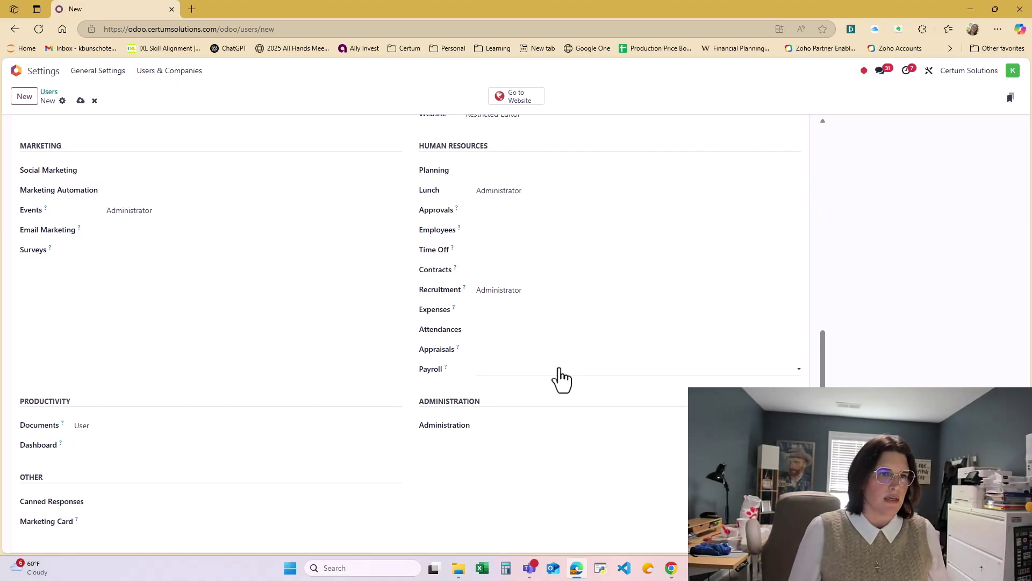
{"action": "scroll", "coordinate": [562, 380], "scroll_direction": "up", "scroll_amount": 5}
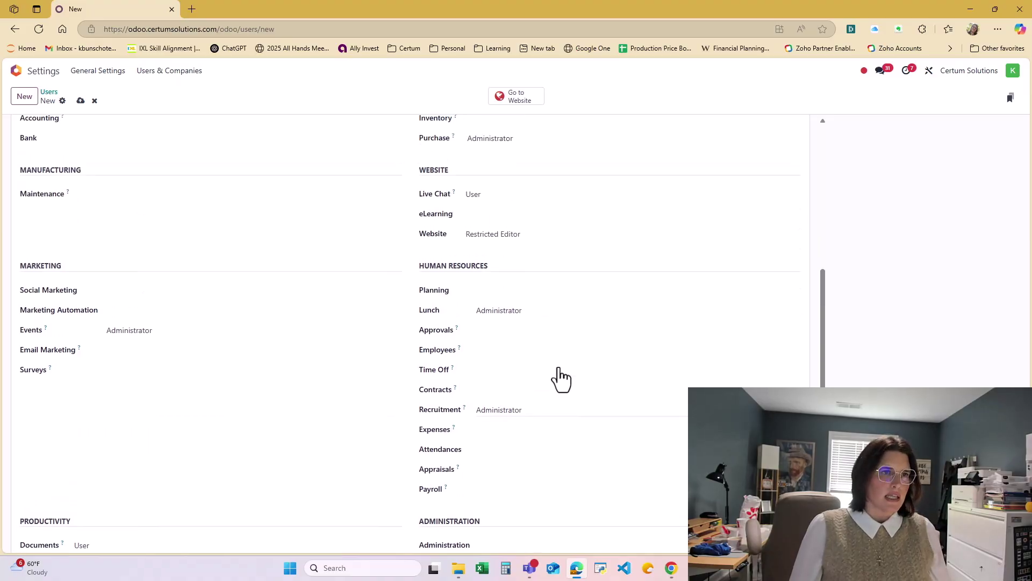
{"action": "scroll", "coordinate": [562, 379], "scroll_direction": "up", "scroll_amount": 2}
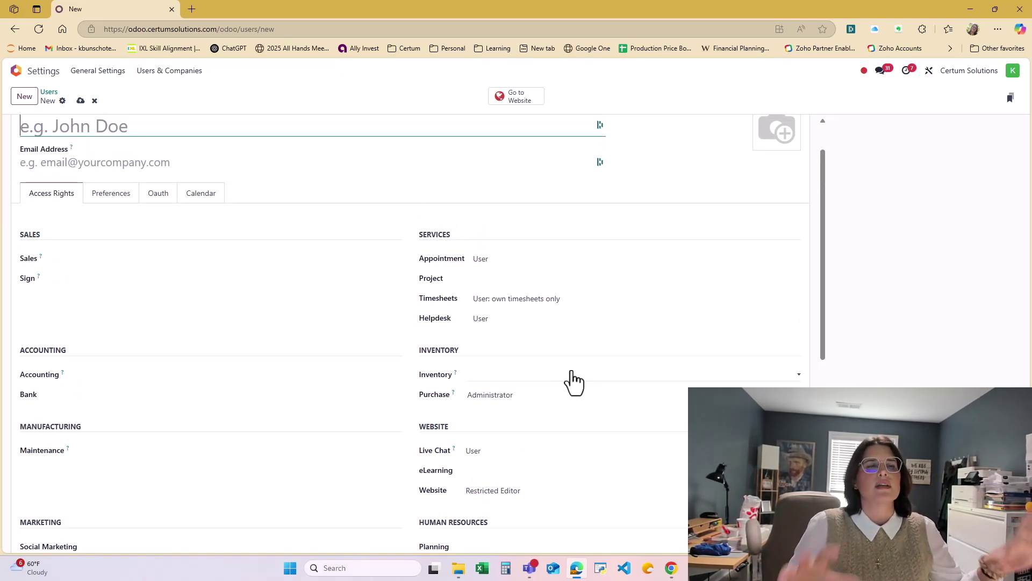
{"action": "scroll", "coordinate": [573, 380], "scroll_direction": "down", "scroll_amount": 5}
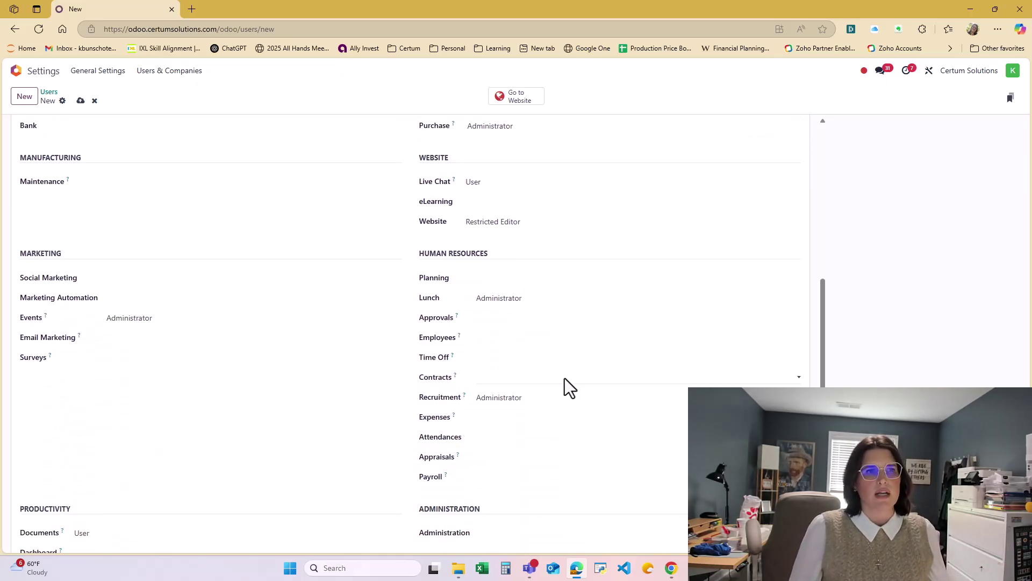
{"action": "left_click", "coordinate": [565, 280]}
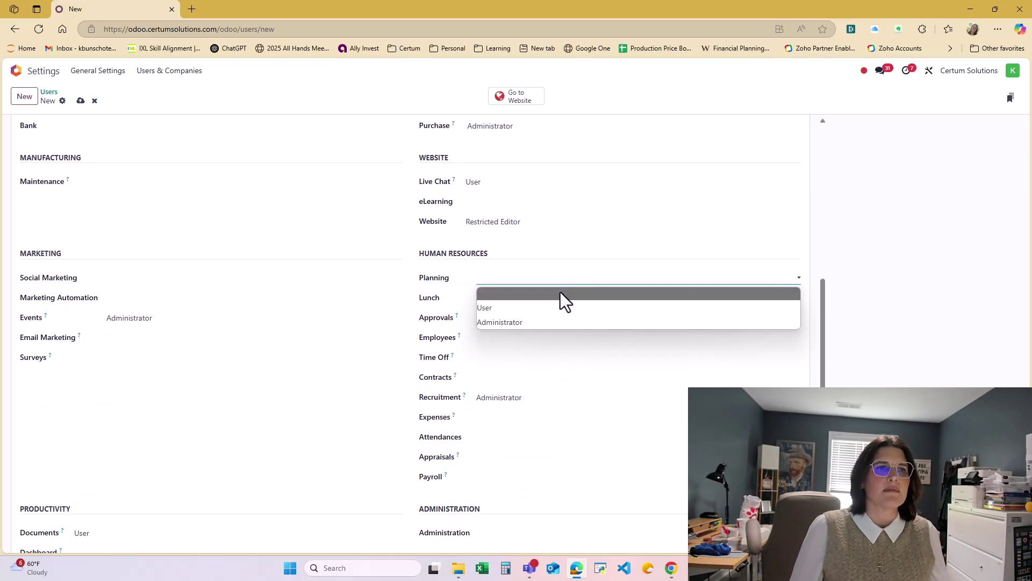
{"action": "left_click", "coordinate": [796, 366]}
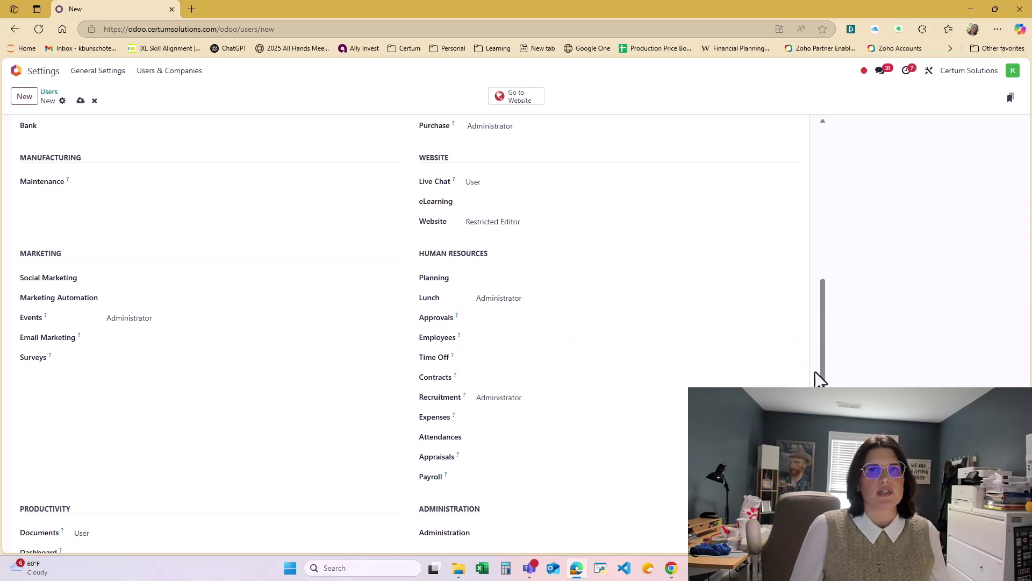
{"action": "left_click", "coordinate": [709, 297]}
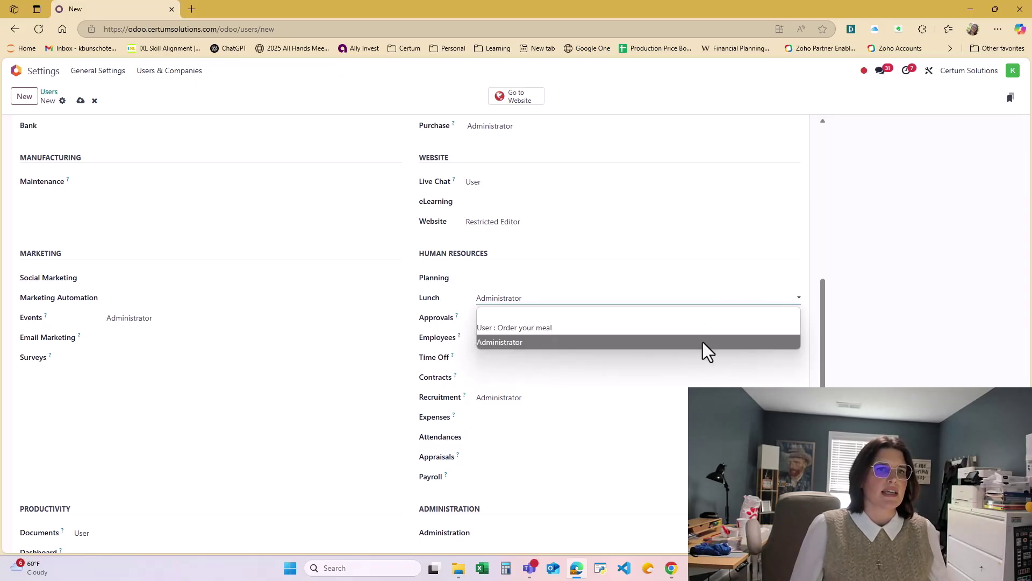
{"action": "left_click", "coordinate": [803, 330]}
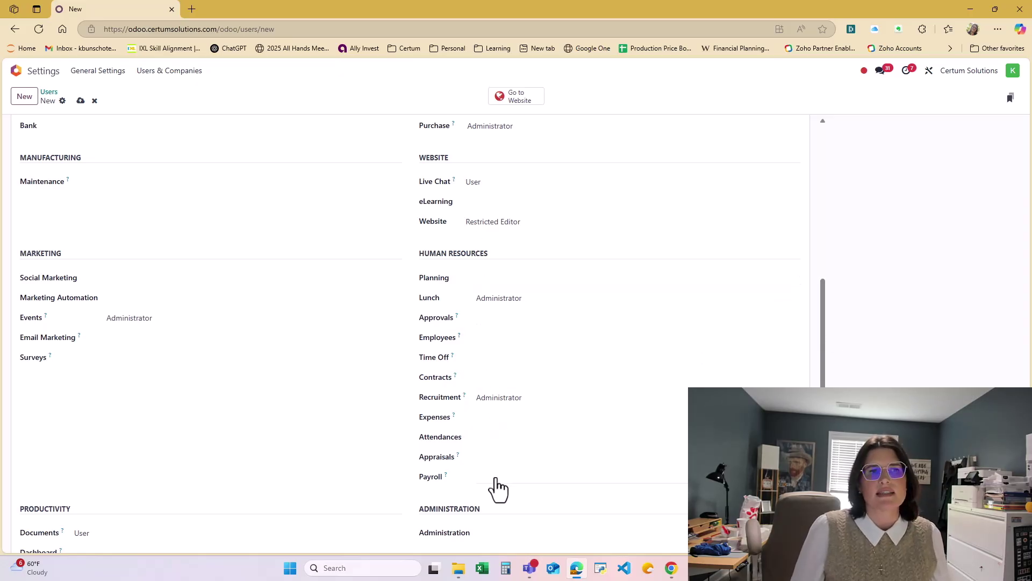
{"action": "left_click", "coordinate": [555, 380]}
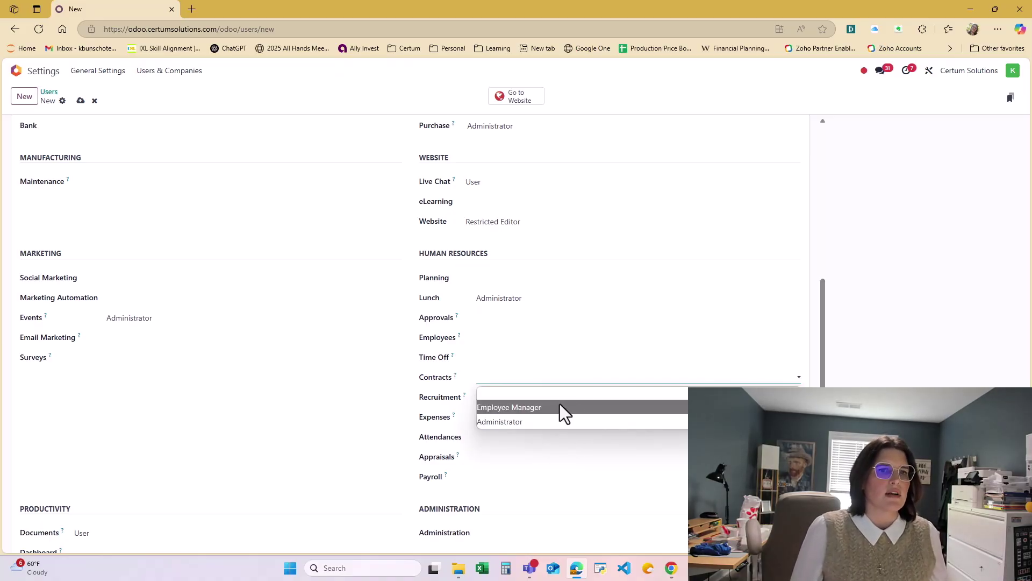
{"action": "left_click", "coordinate": [509, 407]}
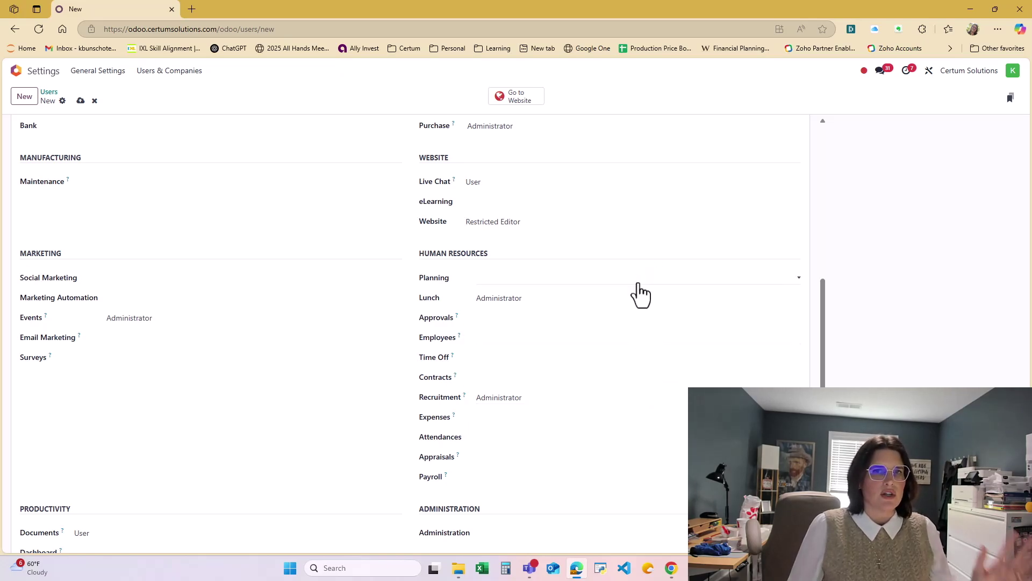
Step: Examine the Administration access options and look over the whole access rights form once more
{"action": "scroll", "coordinate": [640, 295], "scroll_direction": "down", "scroll_amount": 2}
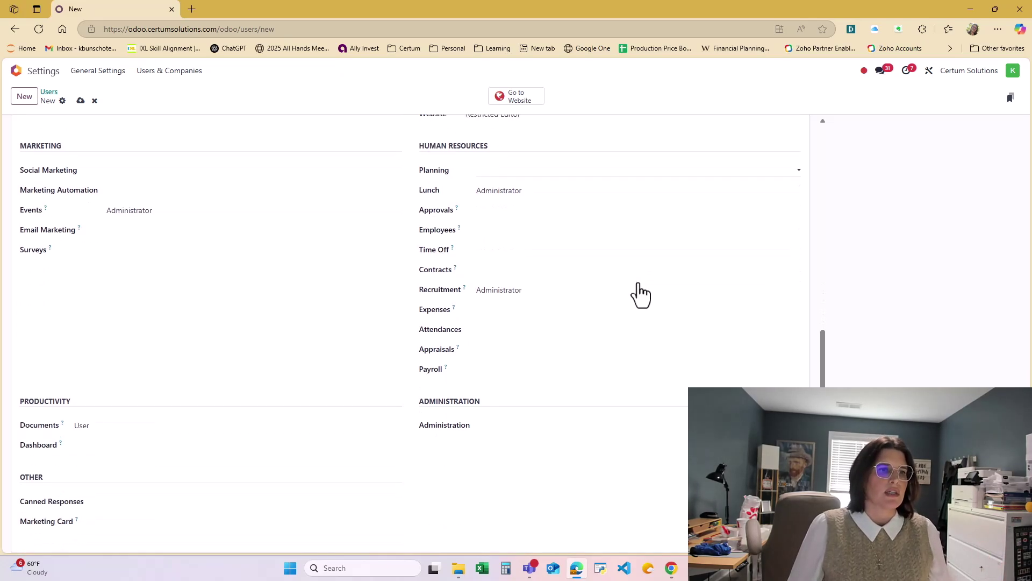
{"action": "left_click", "coordinate": [658, 430]}
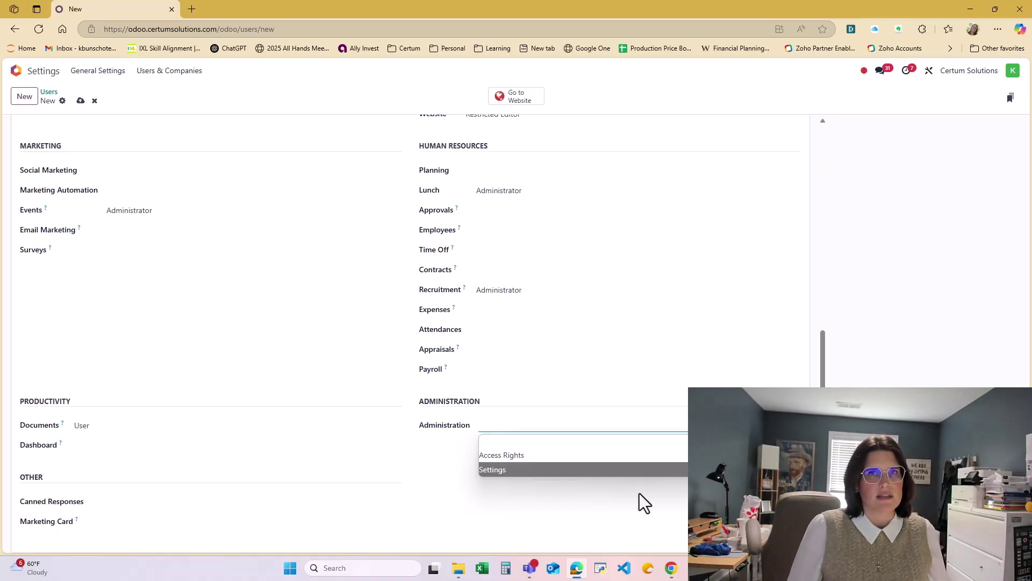
{"action": "scroll", "coordinate": [637, 511], "scroll_direction": "up", "scroll_amount": 8}
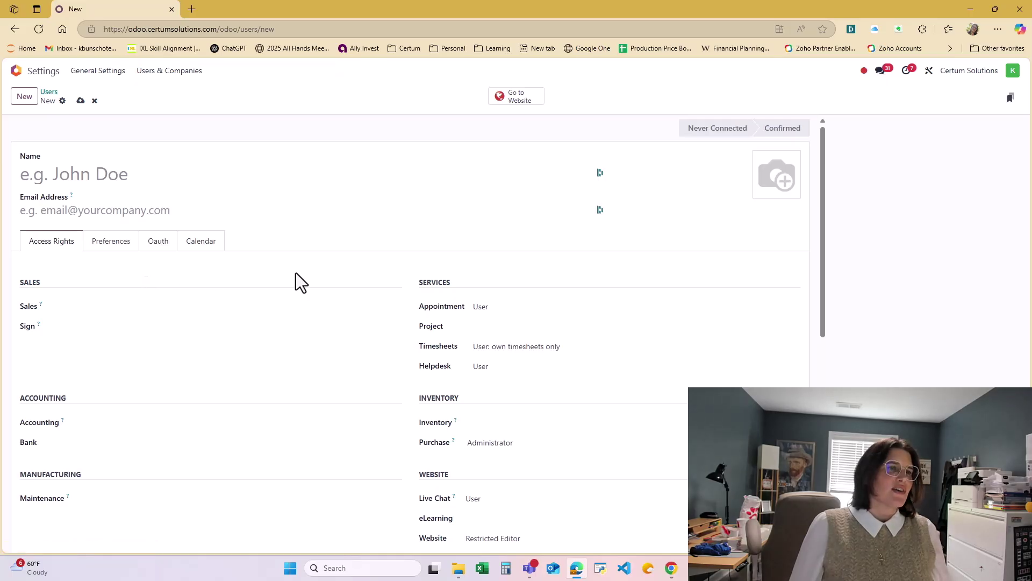
{"action": "scroll", "coordinate": [496, 355], "scroll_direction": "down", "scroll_amount": 8}
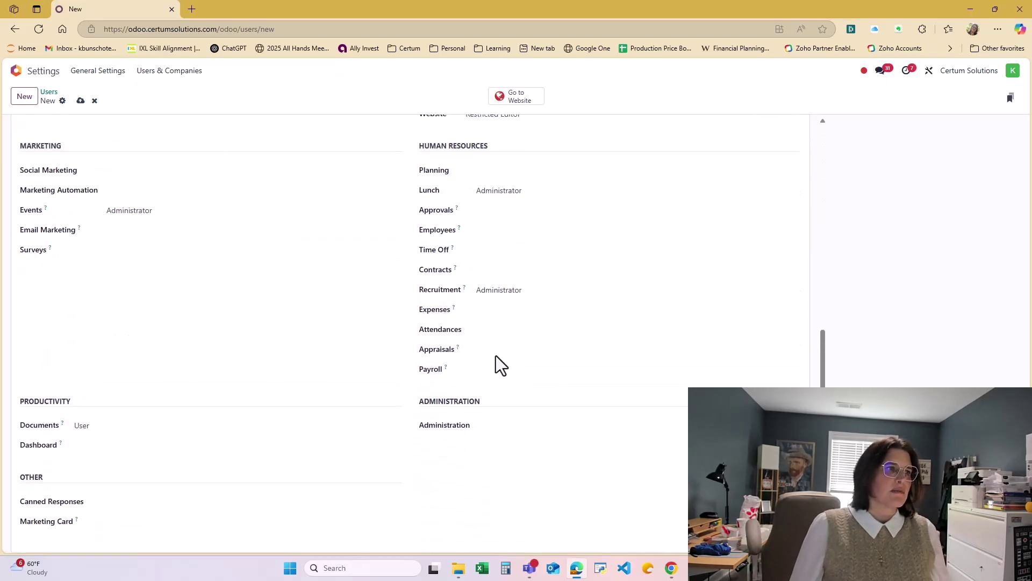
{"action": "scroll", "coordinate": [508, 453], "scroll_direction": "up", "scroll_amount": 10}
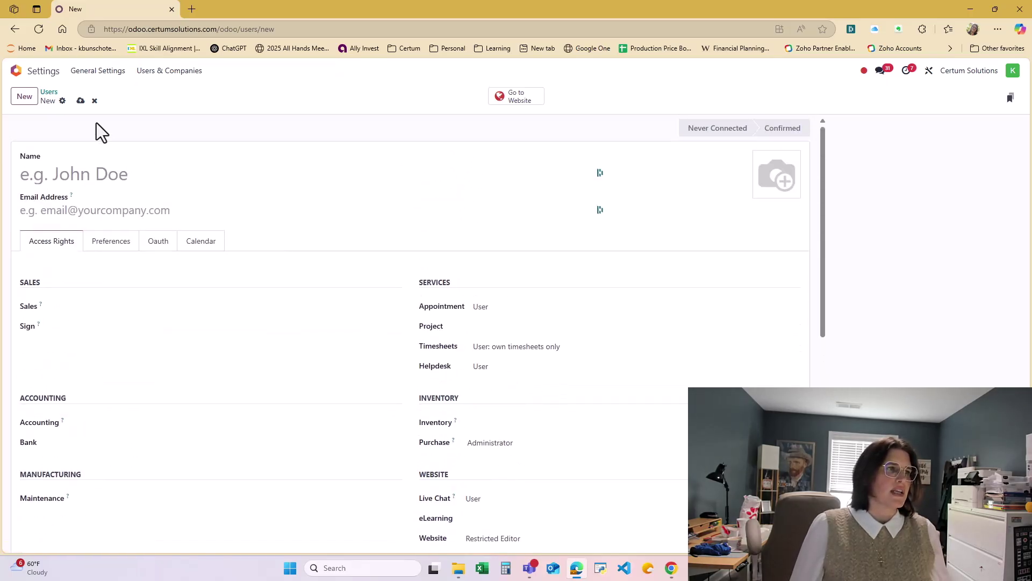
Step: Review the new user's preferences, covering localization, notification handling, email signature and digital signatures
{"action": "left_click", "coordinate": [104, 246]}
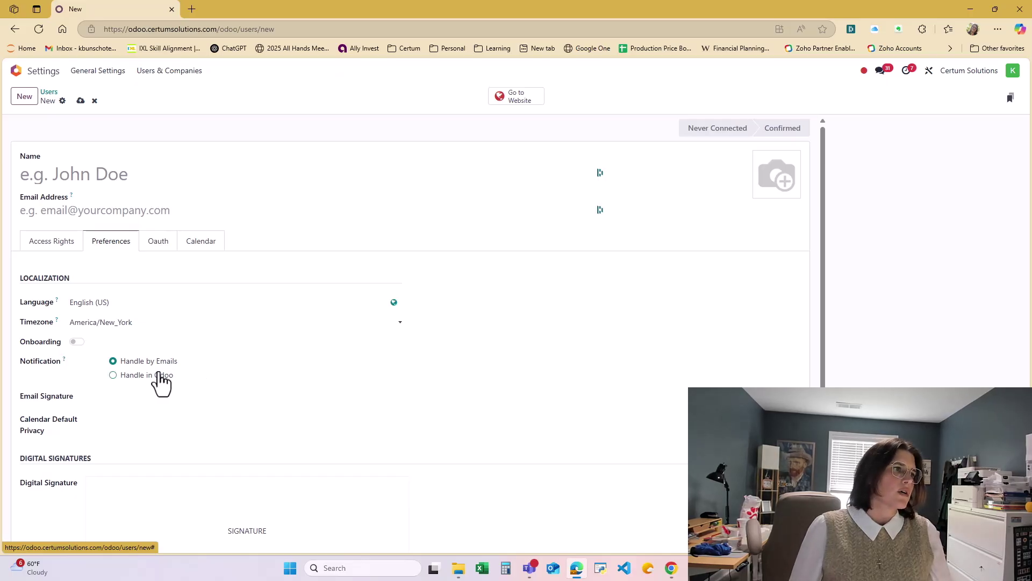
{"action": "scroll", "coordinate": [172, 374], "scroll_direction": "down", "scroll_amount": 1}
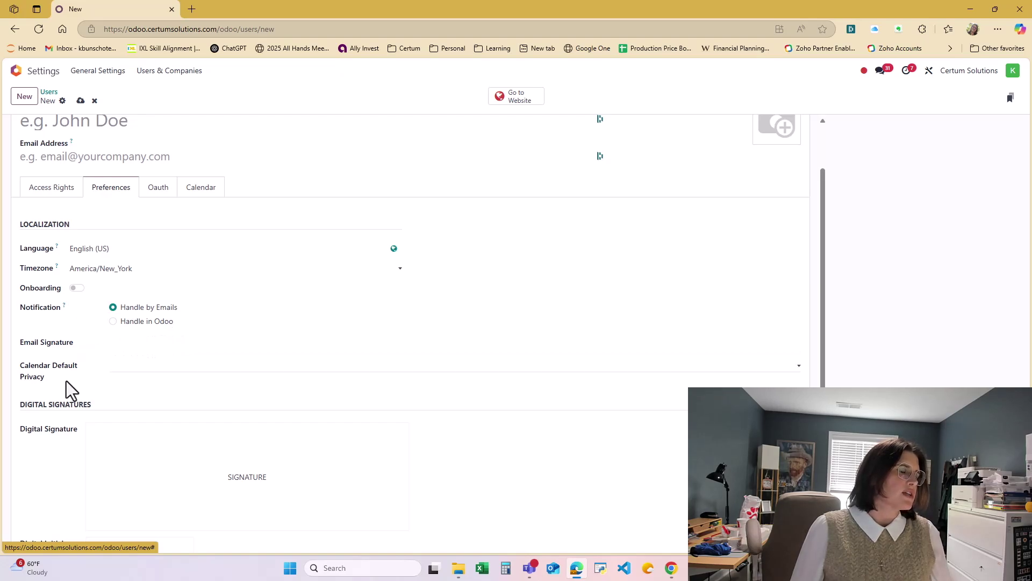
{"action": "scroll", "coordinate": [75, 434], "scroll_direction": "down", "scroll_amount": 1}
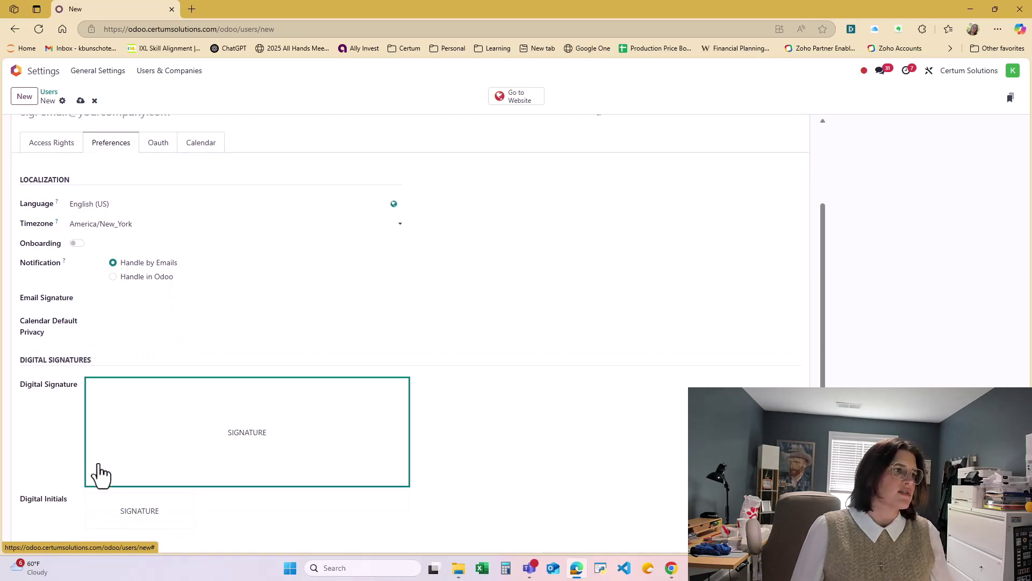
{"action": "scroll", "coordinate": [247, 430], "scroll_direction": "up", "scroll_amount": 2}
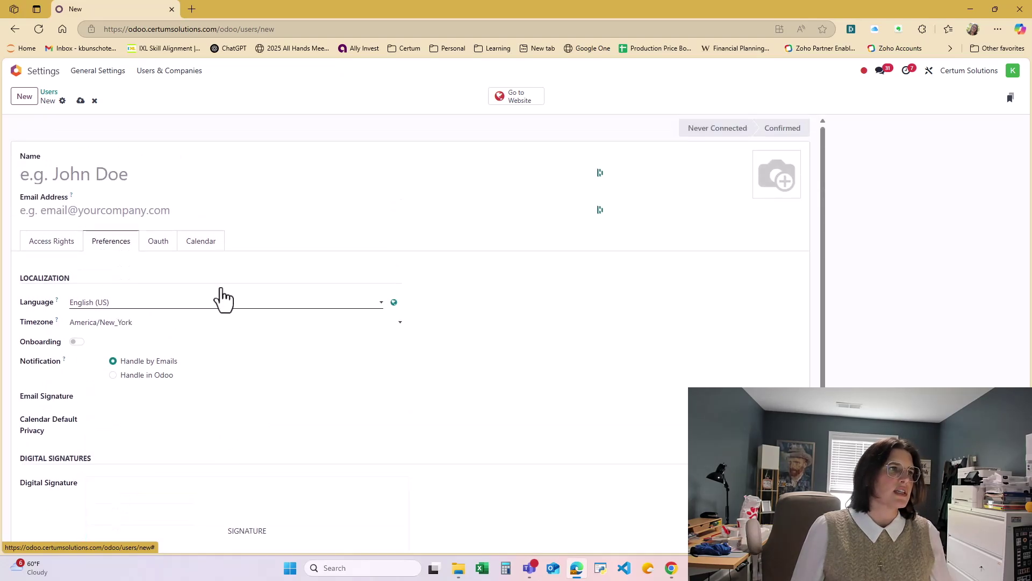
Step: Review the new user's OAuth settings and Outlook calendar sync settings
{"action": "left_click", "coordinate": [161, 245]}
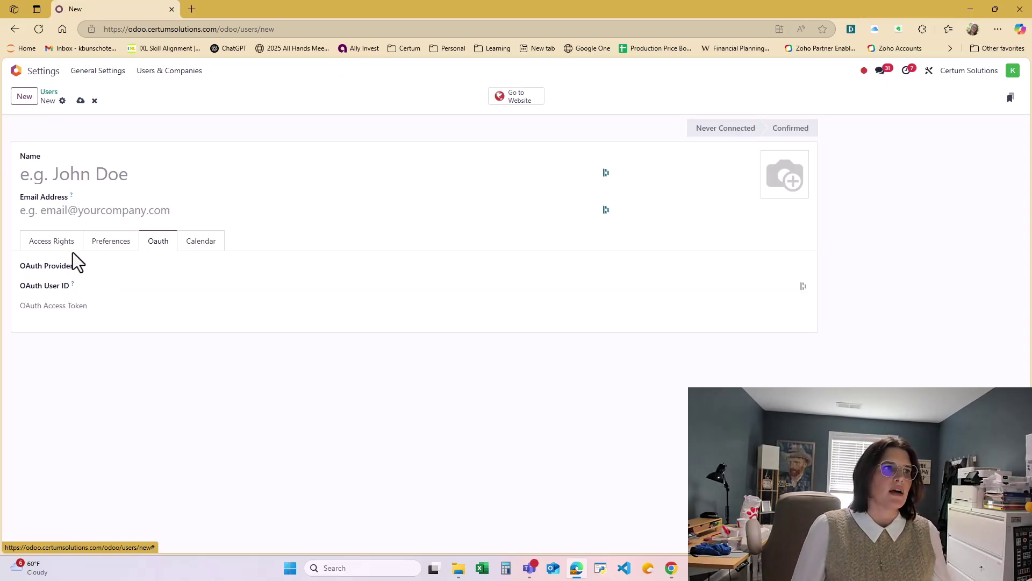
{"action": "left_click", "coordinate": [197, 245]}
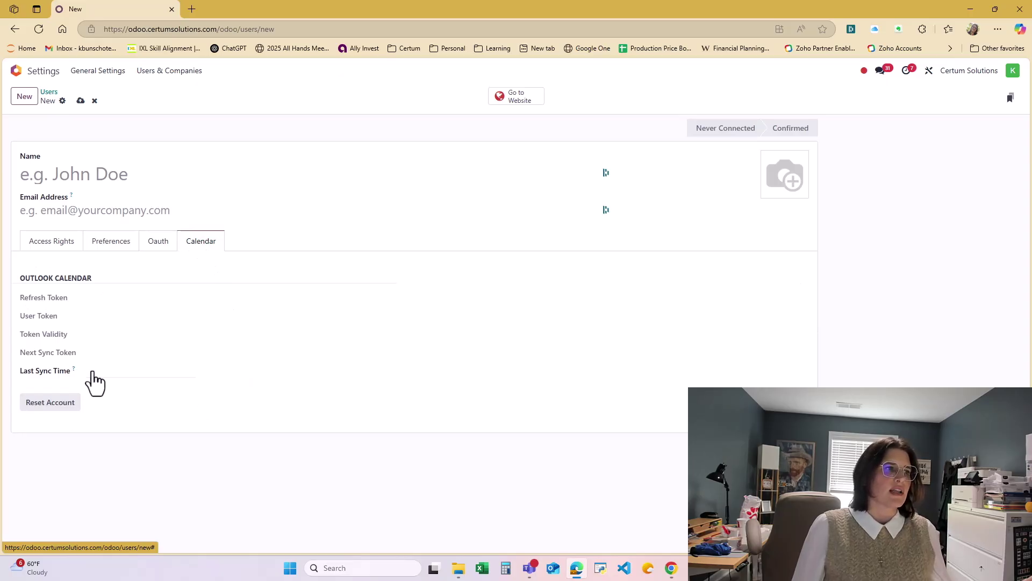
{"action": "mouse_move", "coordinate": [781, 179]}
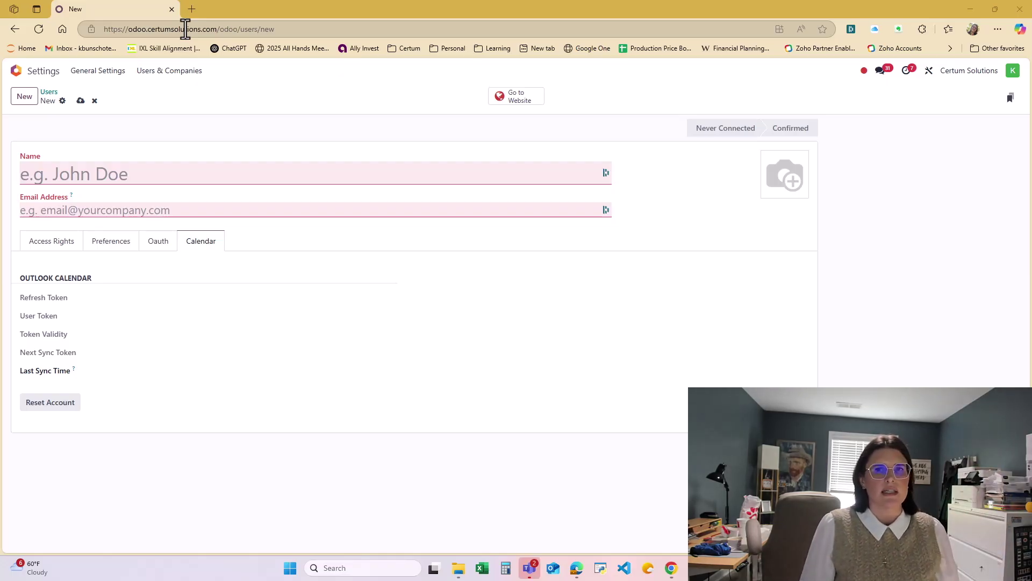
{"action": "left_click", "coordinate": [136, 130]}
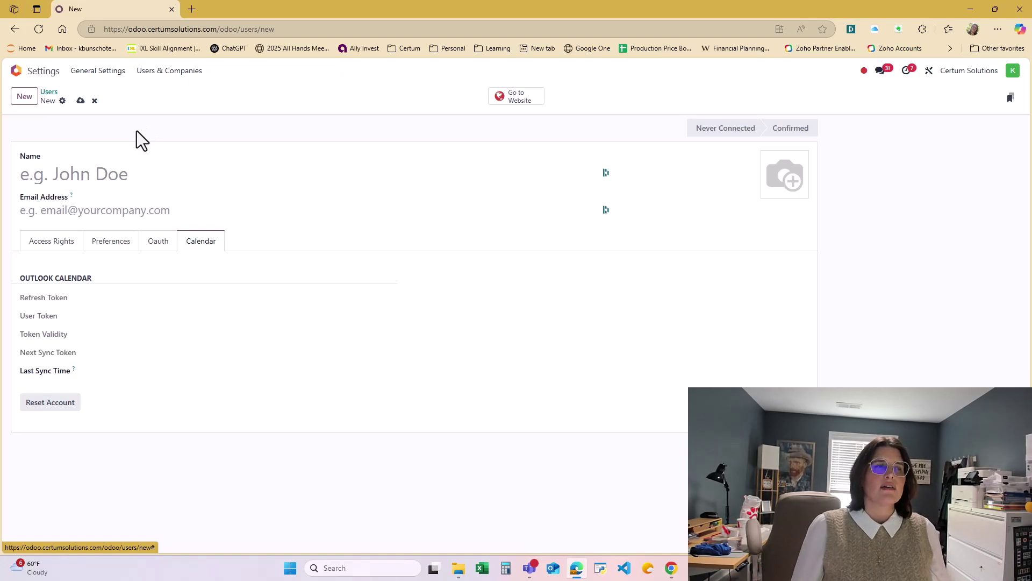